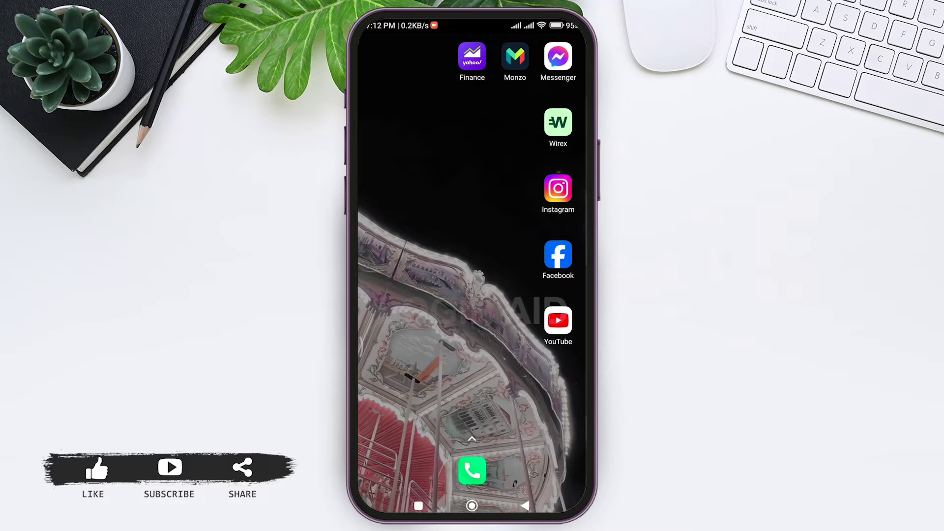
# Step: Launch Yahoo Finance, search 'apple', and open the Apple Inc. (AAPL) quote page
pyautogui.click(472, 57)
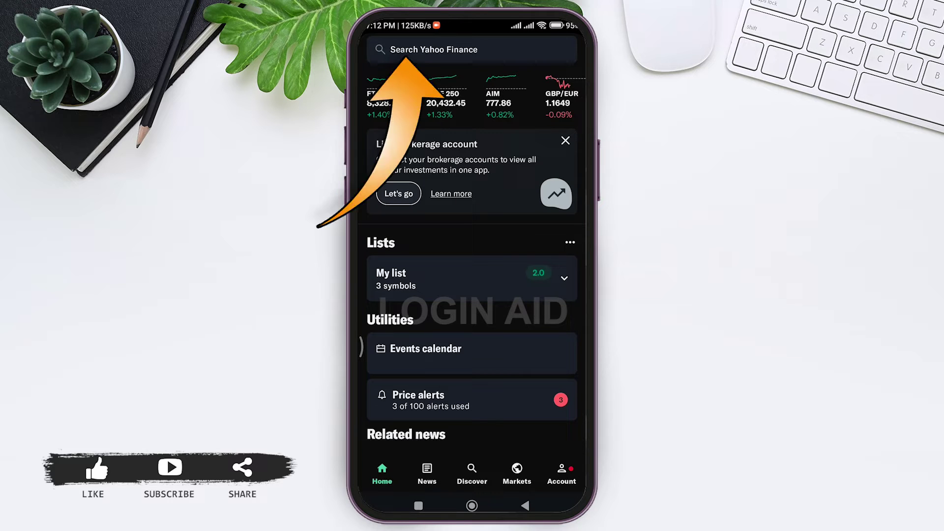
pyautogui.click(434, 50)
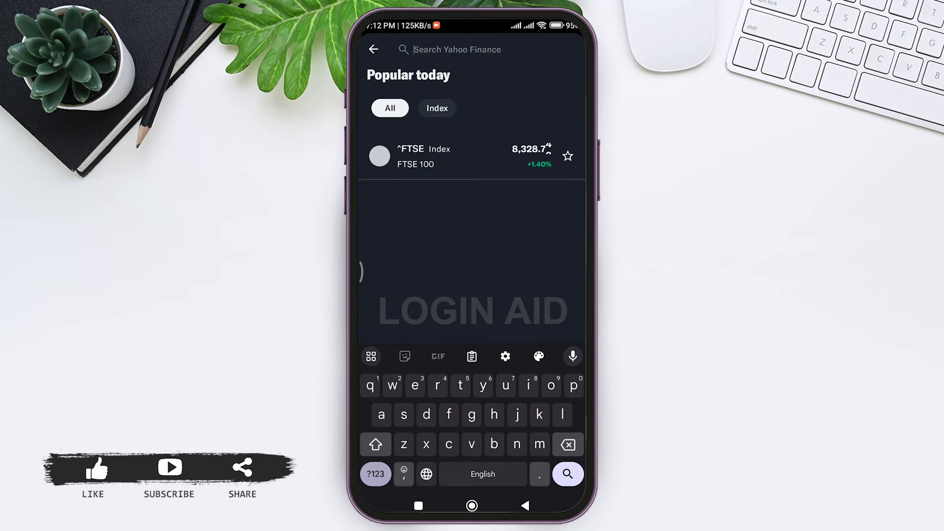
pyautogui.write('app')
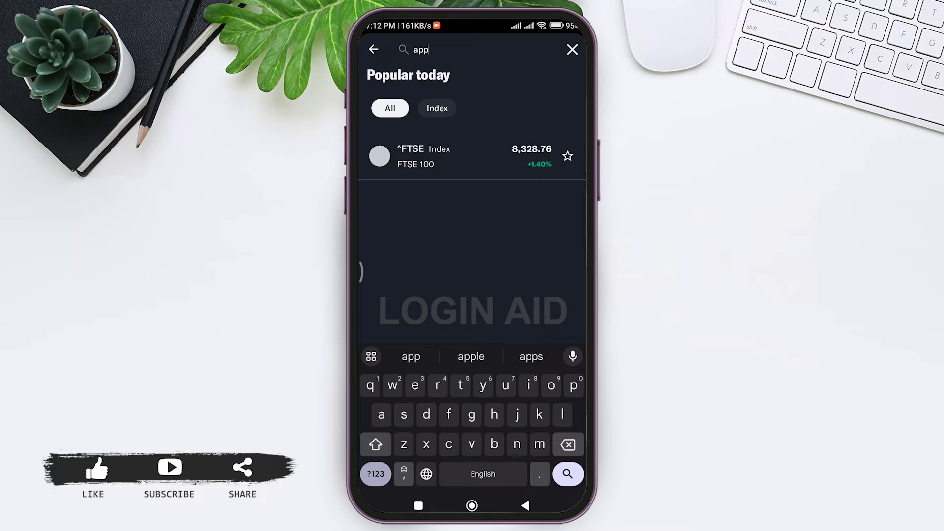
pyautogui.write('le')
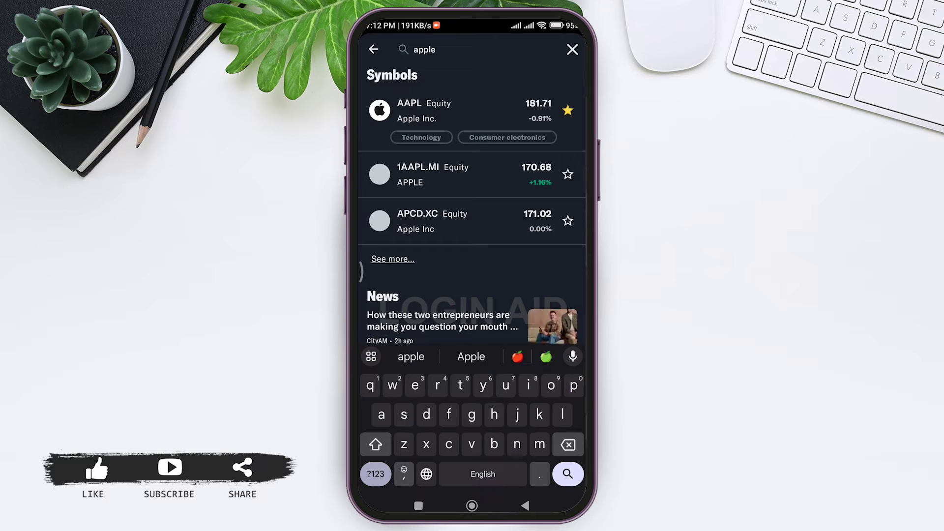
pyautogui.click(435, 110)
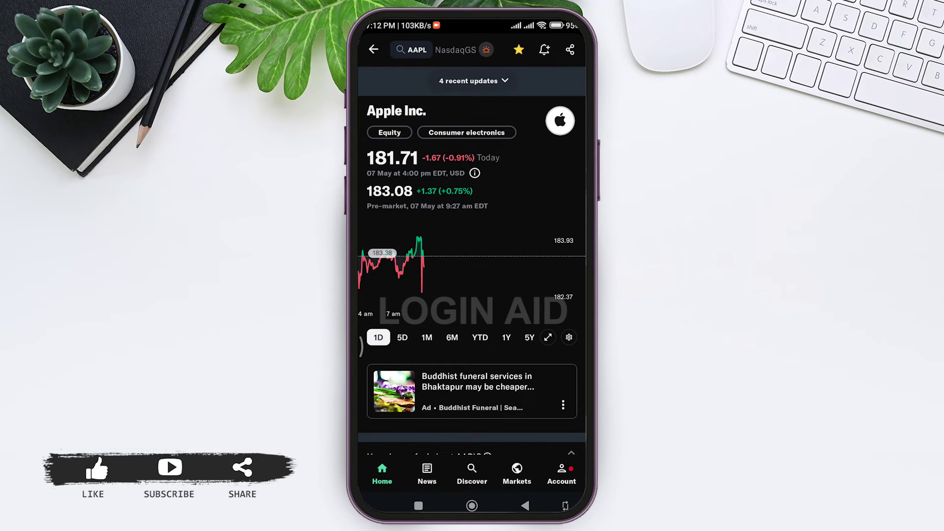
pyautogui.scroll(-5, 472, 280)
pyautogui.scroll(-5, 472, 281)
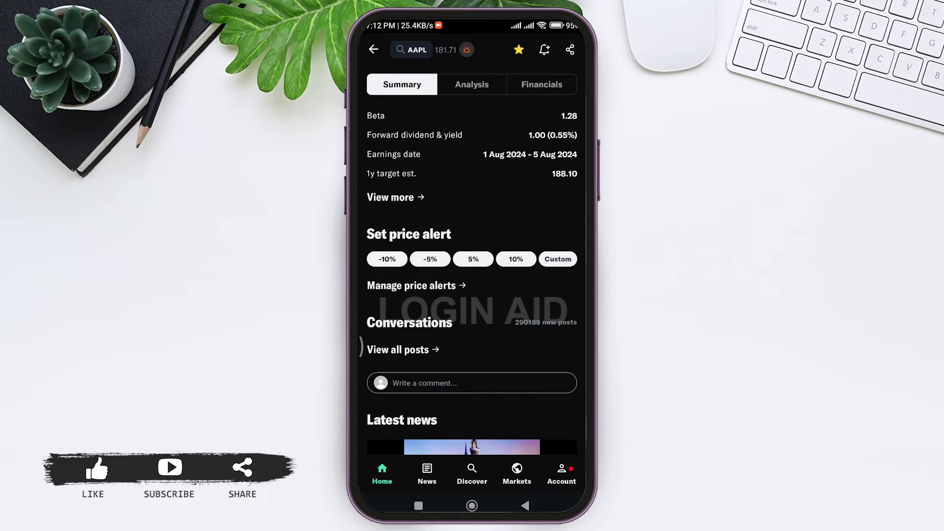
# Step: Create an AAPL price alert at 163.54 using the -10% preset
pyautogui.click(387, 259)
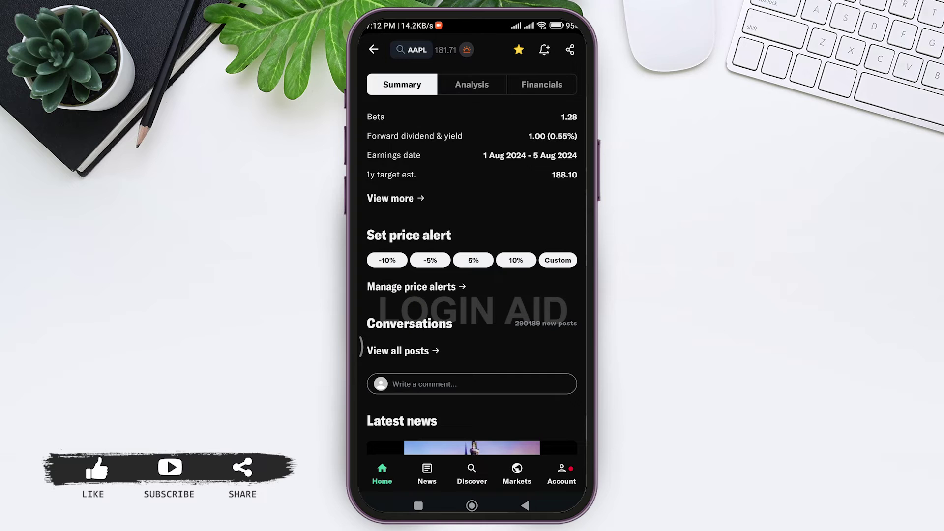
# Step: Start a custom AAPL price alert from the Custom chip
pyautogui.click(557, 259)
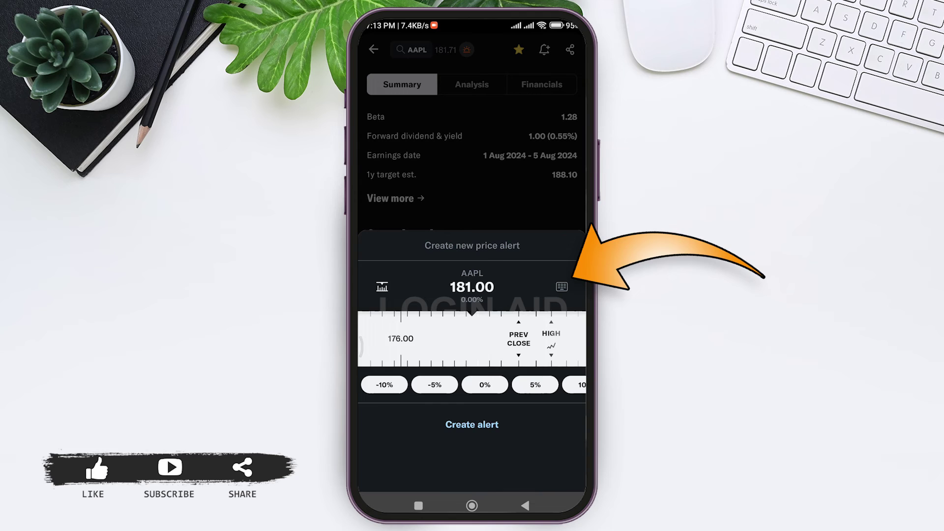
# Step: Replace the alert's 181.00 target price with 180 using the keypad
pyautogui.click(562, 286)
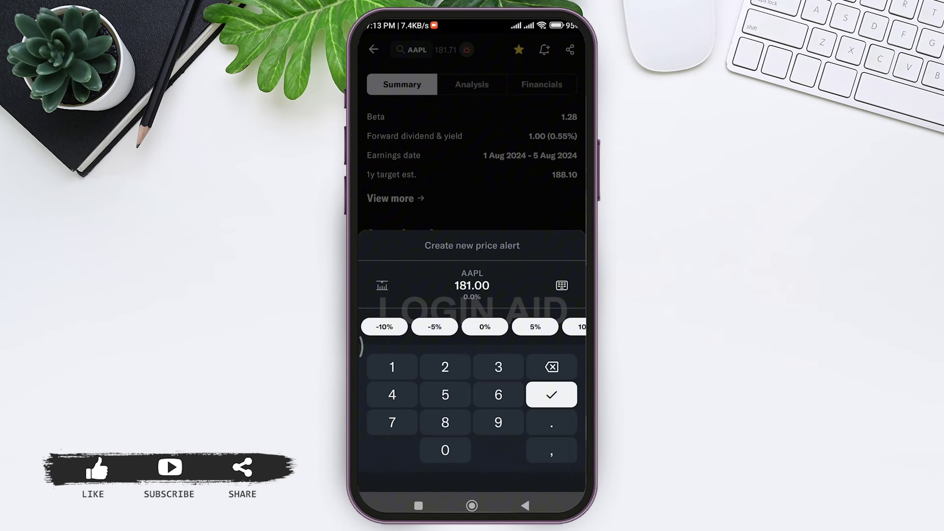
pyautogui.click(392, 367)
pyautogui.click(551, 367)
pyautogui.click(551, 366)
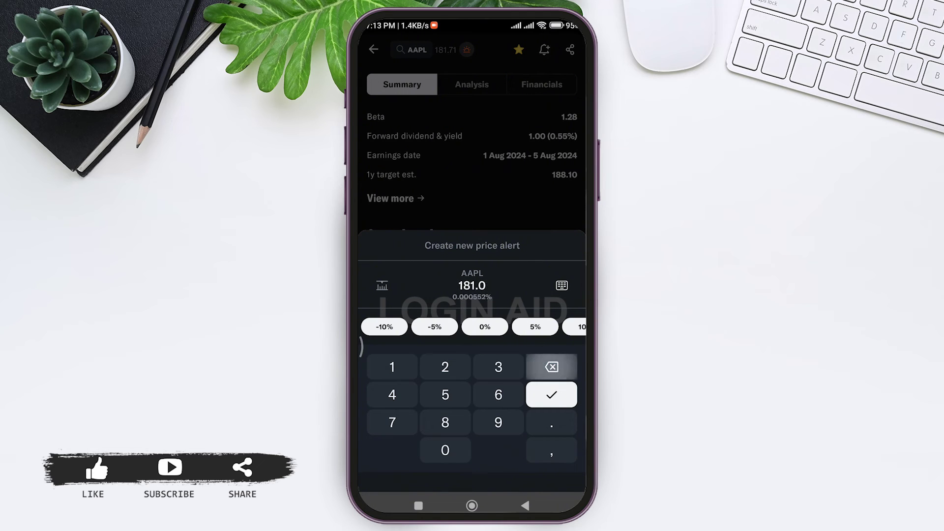
pyautogui.click(445, 449)
pyautogui.click(551, 367)
pyautogui.click(551, 367)
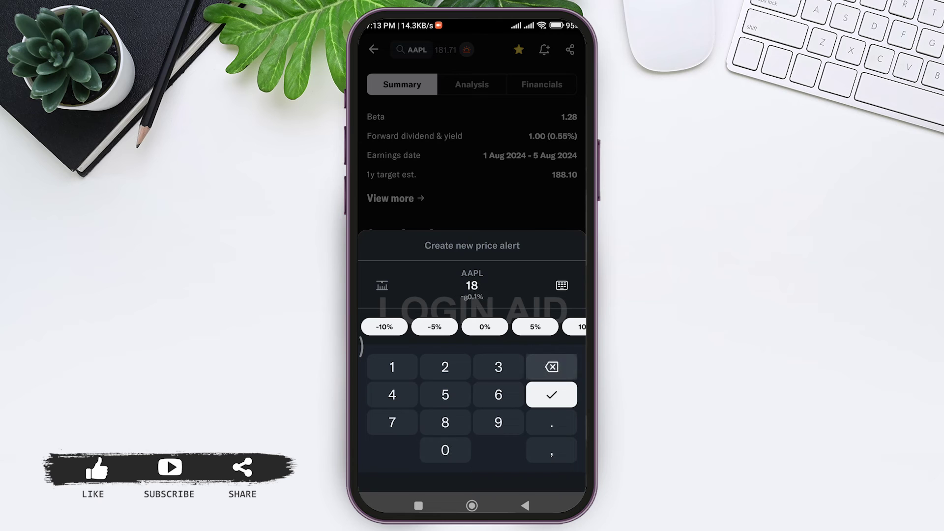
pyautogui.click(444, 449)
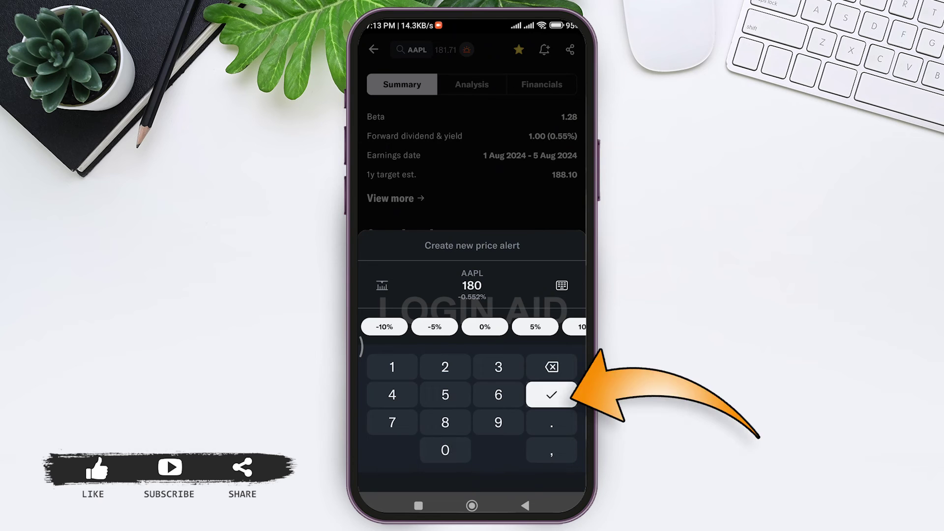
# Step: Confirm the 180 AAPL alert and wait for the confirmation toast
pyautogui.click(550, 395)
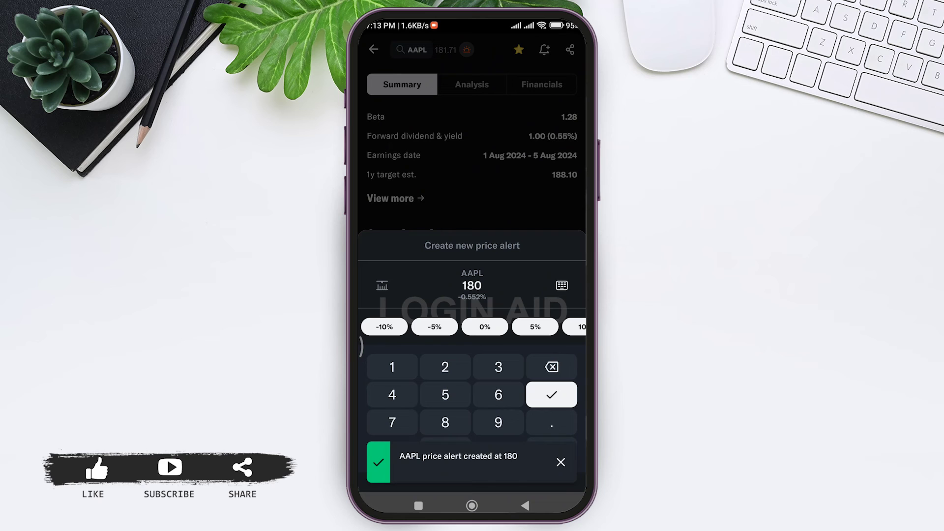